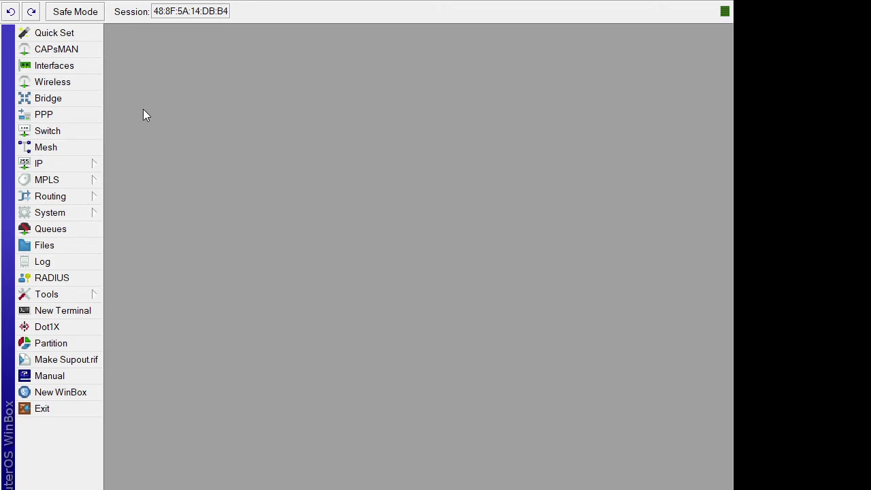
# - Locate the ether2-Tiscali port among the router's interfaces, and bring up the list of VLAN interfaces
pyautogui.click(52, 68)
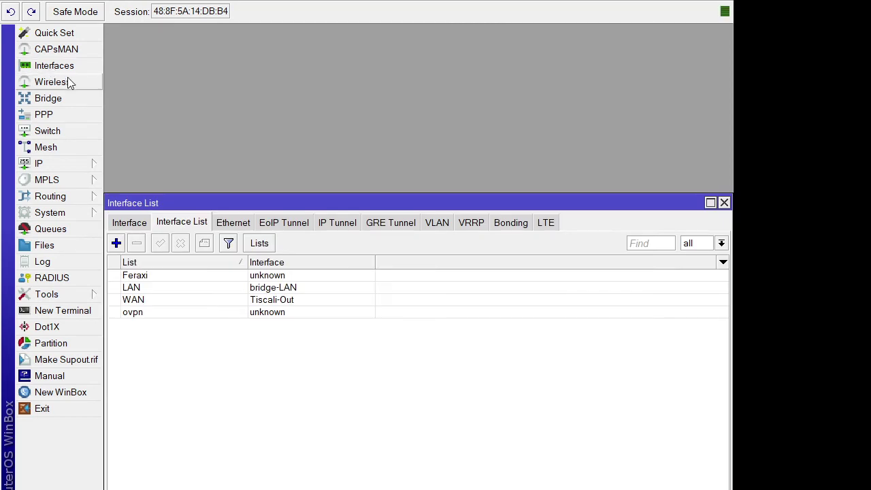
pyautogui.click(724, 204)
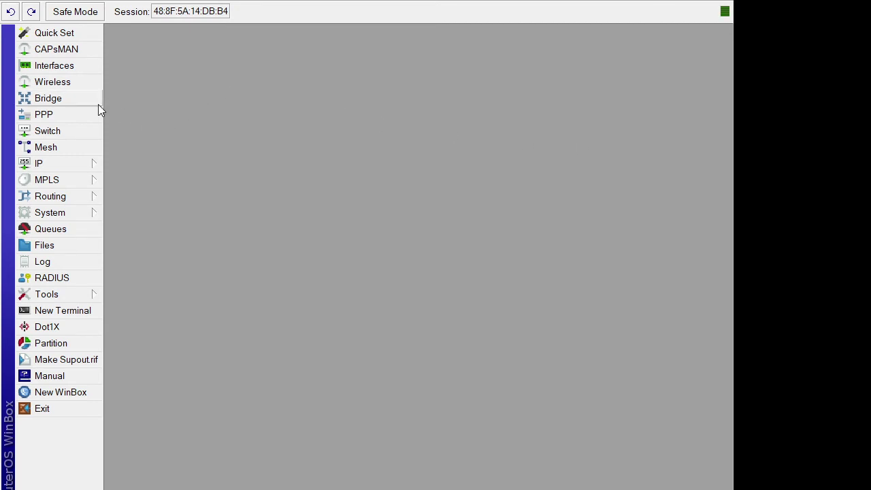
pyautogui.click(61, 68)
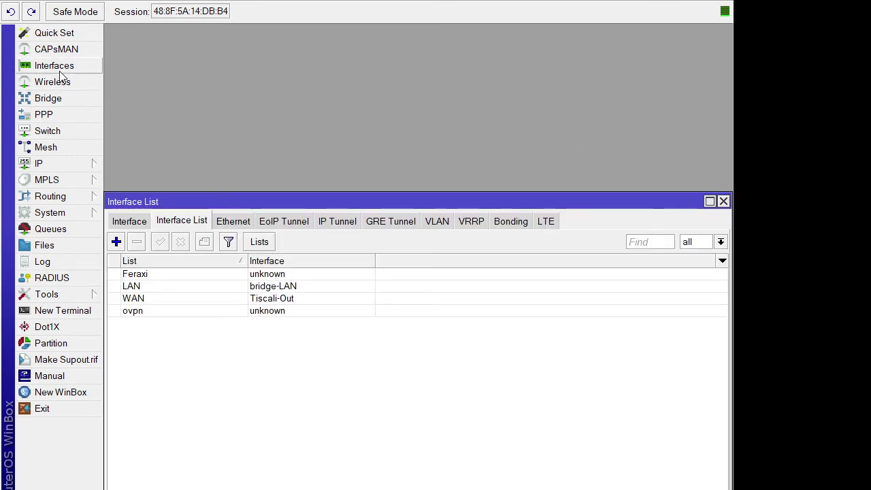
pyautogui.click(130, 222)
pyautogui.moveTo(202, 201); pyautogui.dragTo(211, 102)
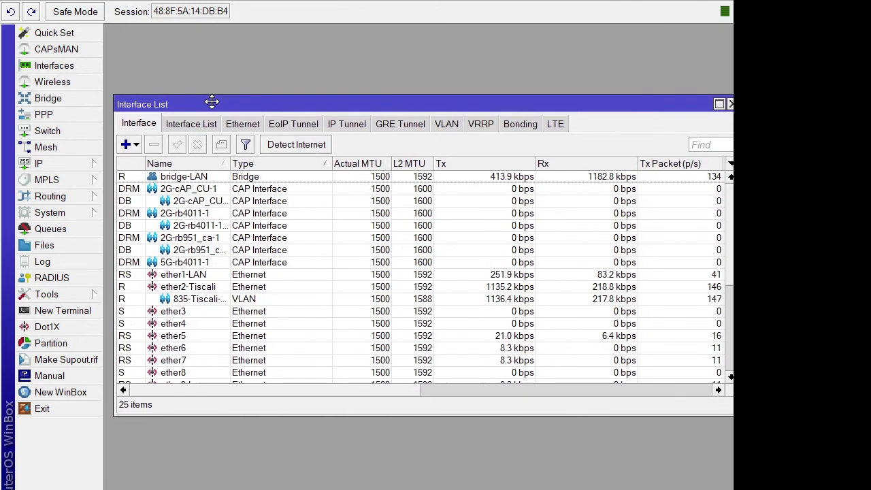
pyautogui.click(185, 311)
pyautogui.scroll(-3, 189, 319)
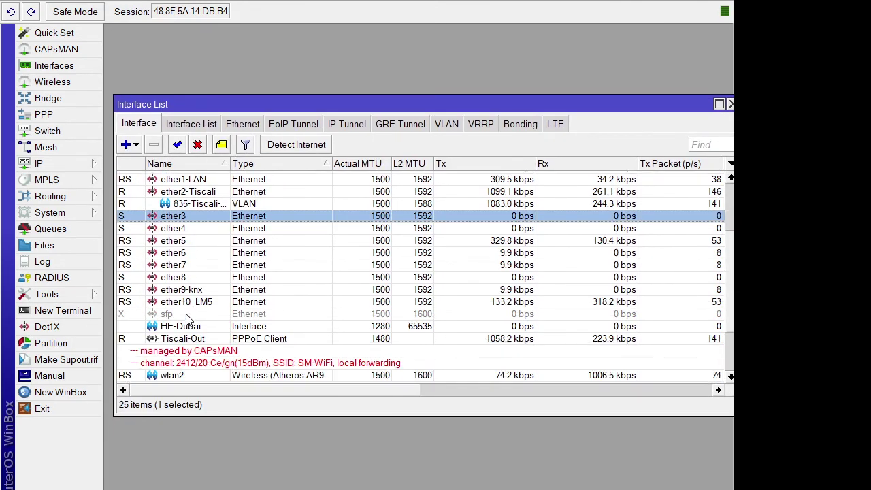
pyautogui.scroll(-1, 189, 318)
pyautogui.scroll(2, 185, 243)
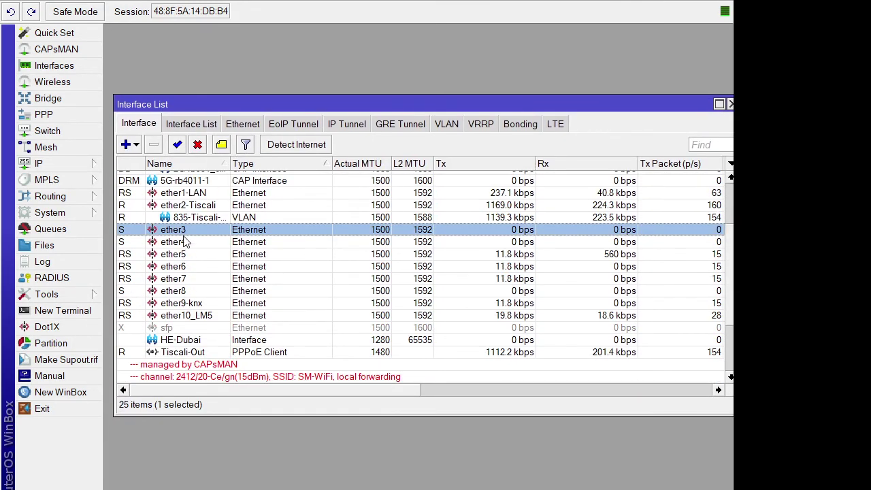
pyautogui.click(189, 206)
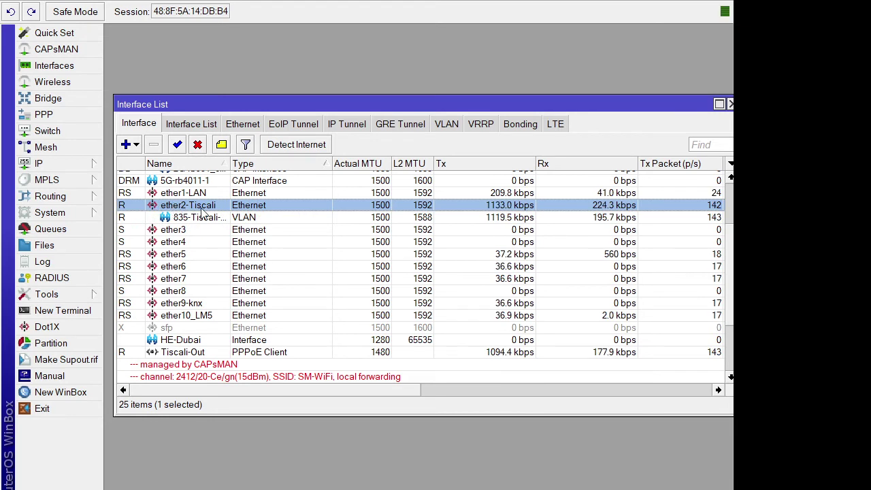
pyautogui.click(447, 128)
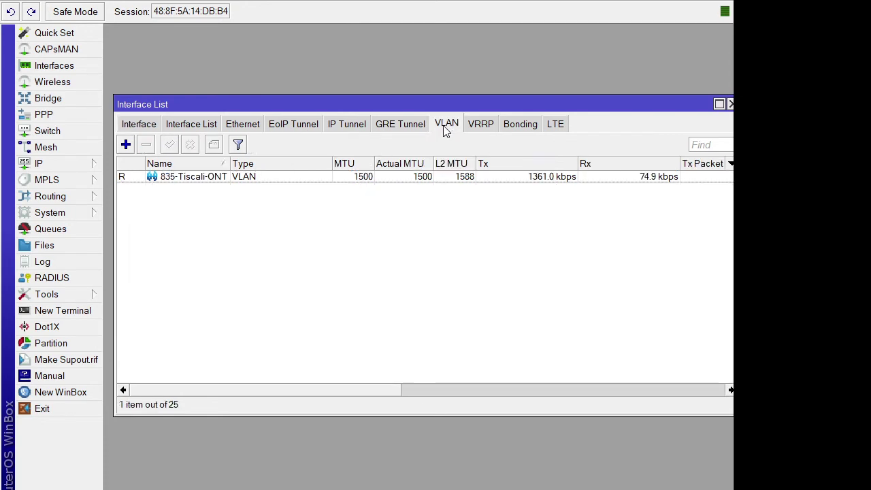
pyautogui.click(126, 144)
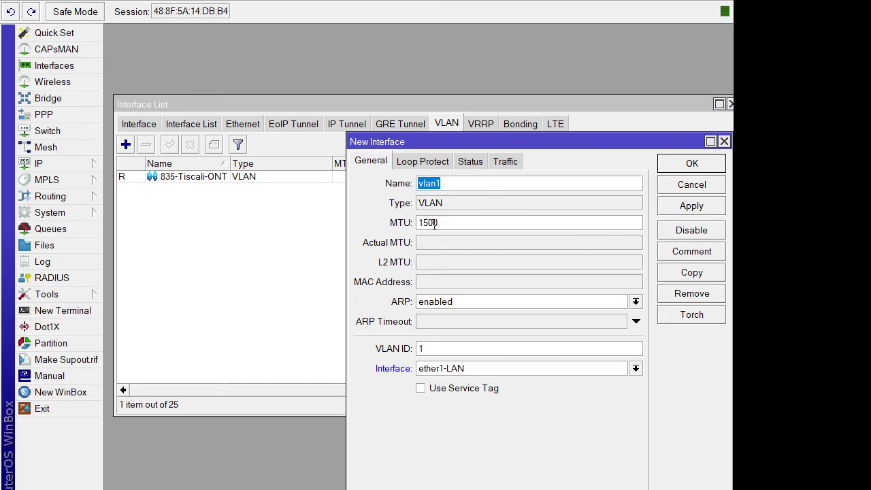
pyautogui.click(438, 348)
pyautogui.moveTo(438, 348); pyautogui.dragTo(418, 348)
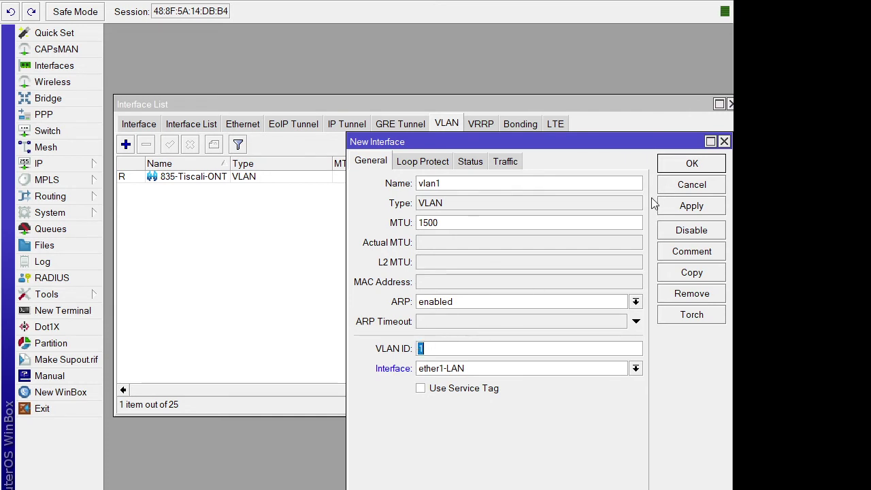
pyautogui.click(421, 374)
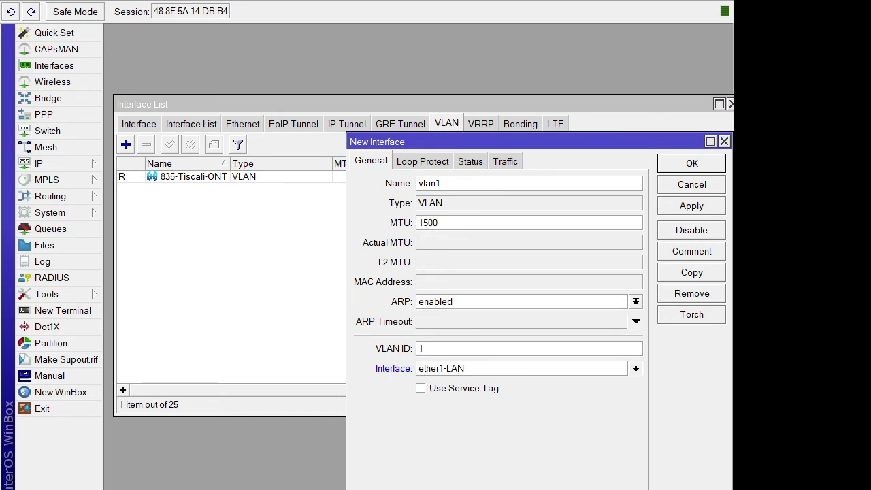
pyautogui.press('Tab')
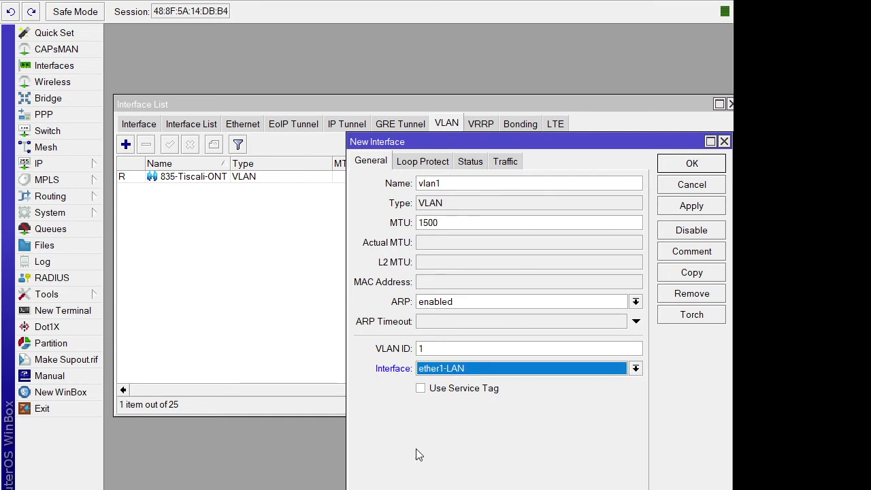
pyautogui.click(692, 189)
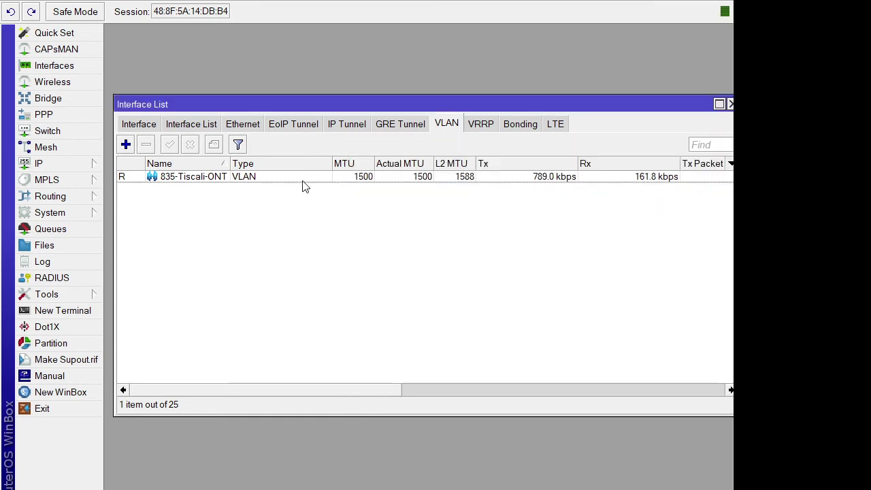
# - Review the VLAN ID and parent interface of the 835-Tiscali-ONT VLAN, accept its settings and close the interface list
pyautogui.doubleClick(304, 181)
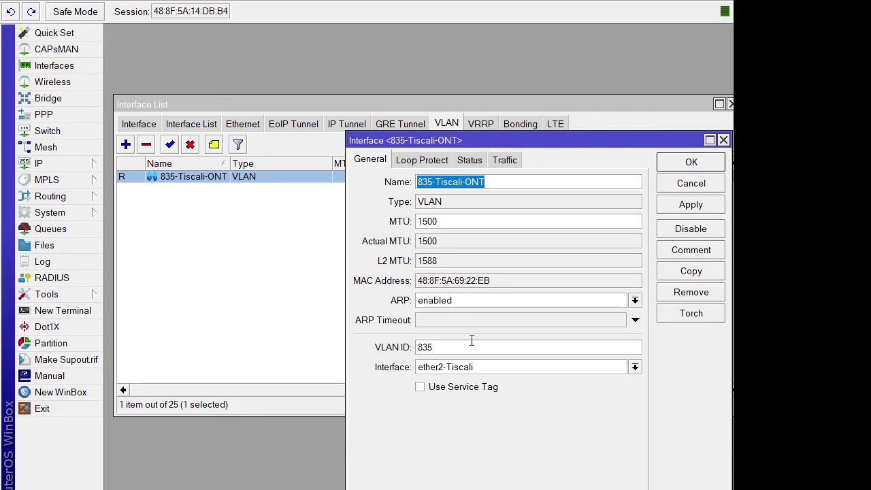
pyautogui.click(695, 210)
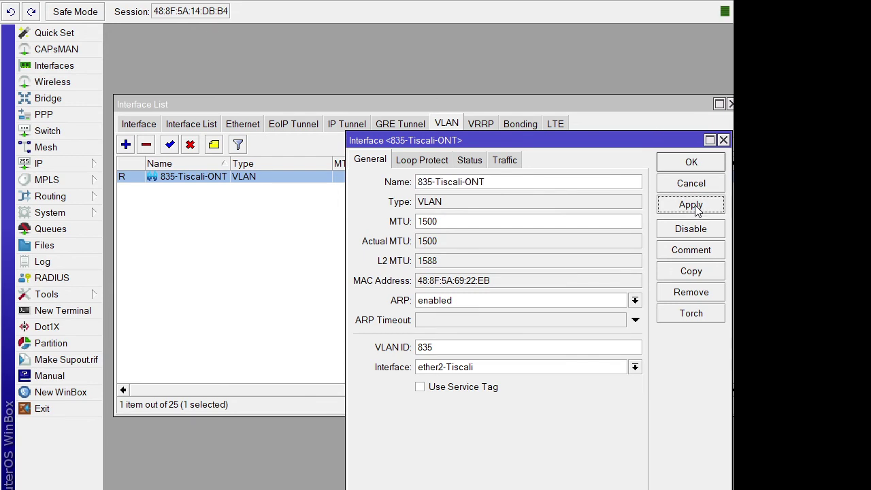
pyautogui.click(697, 167)
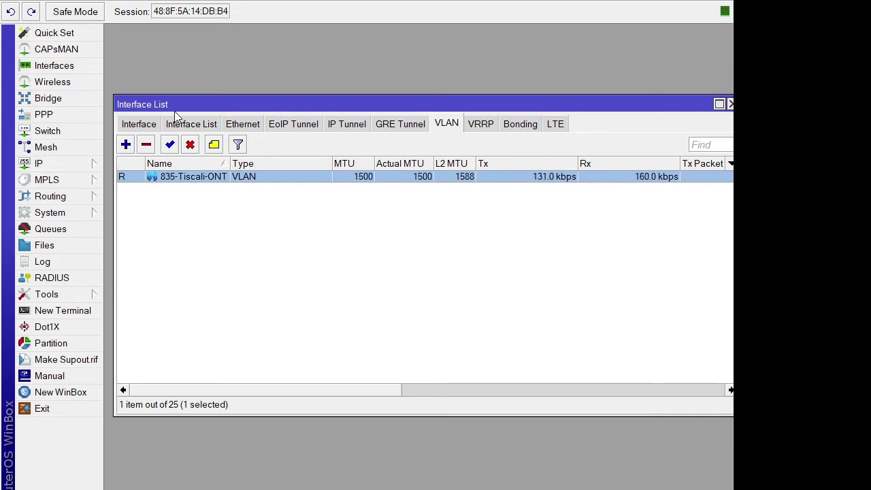
pyautogui.moveTo(589, 109); pyautogui.dragTo(571, 100)
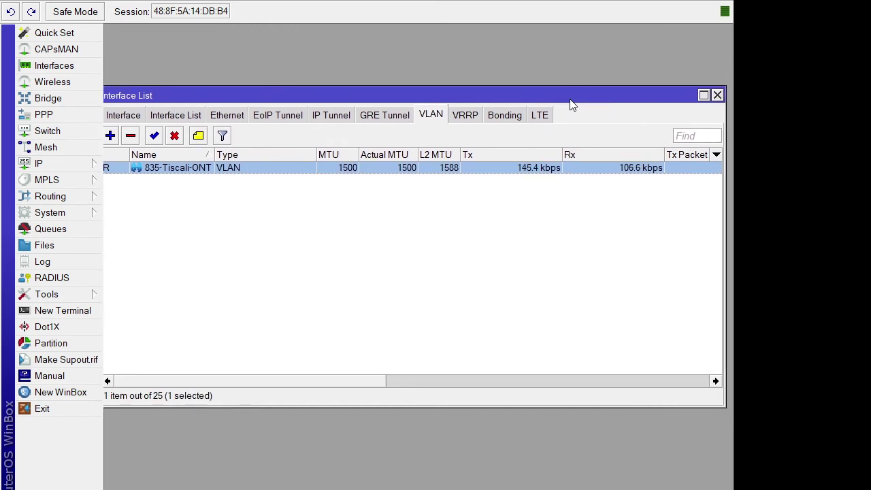
pyautogui.click(717, 95)
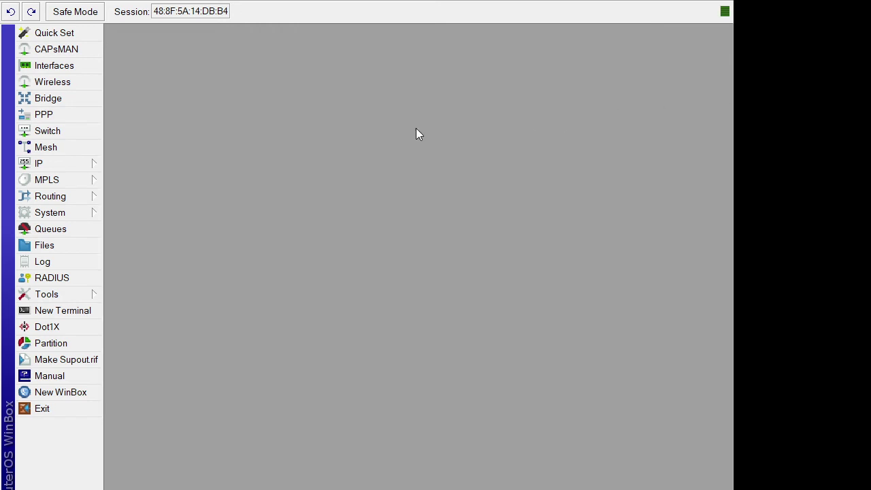
# - Open the Tiscali-Out PPPoE client and examine which interface it is bound to
pyautogui.click(43, 116)
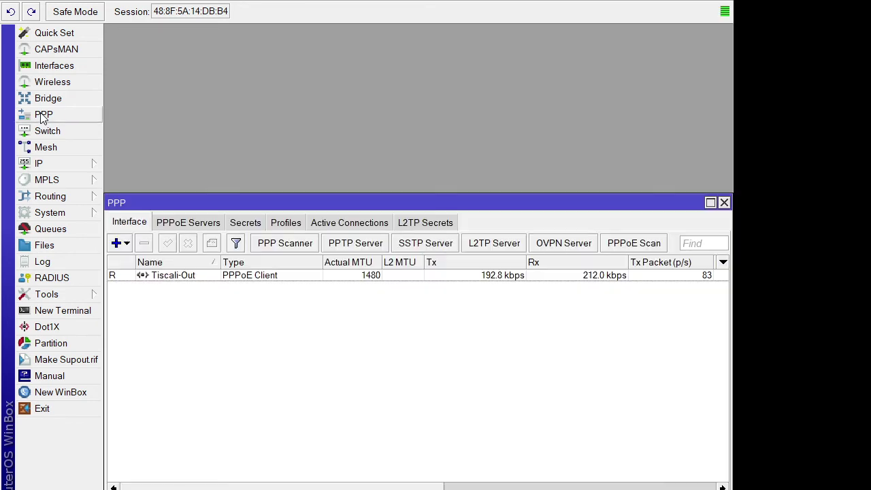
pyautogui.moveTo(178, 197); pyautogui.dragTo(199, 169)
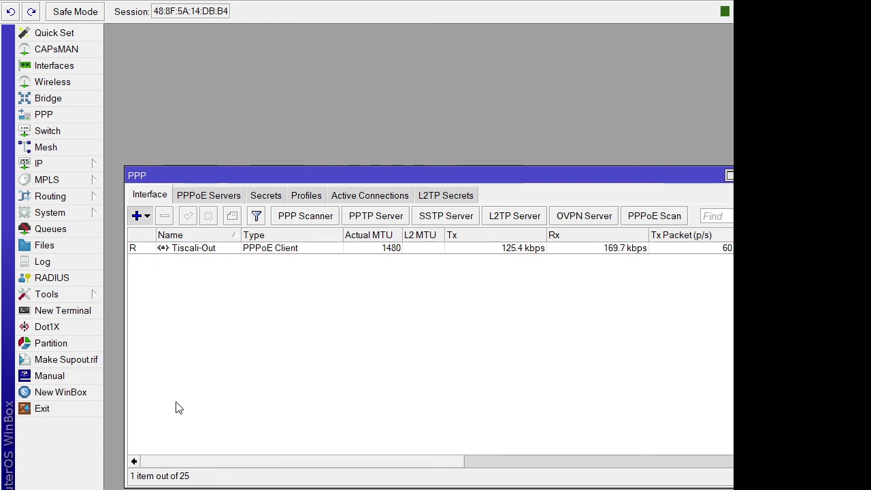
pyautogui.doubleClick(274, 249)
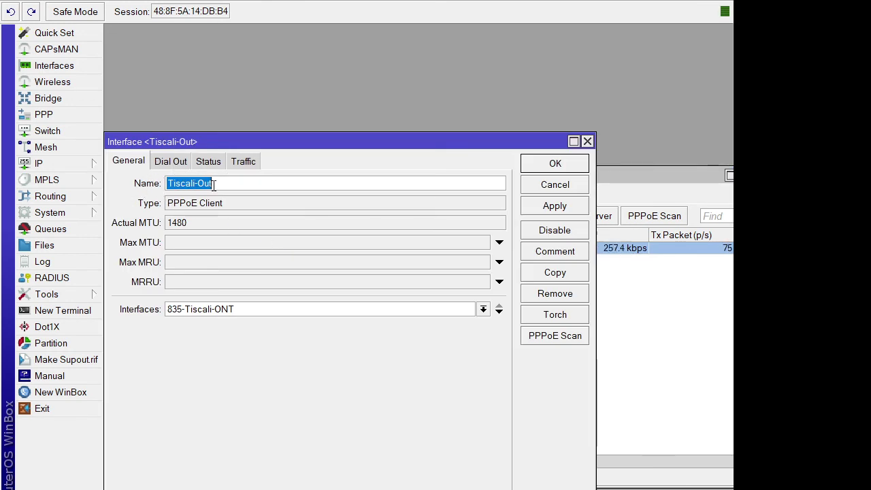
pyautogui.click(204, 314)
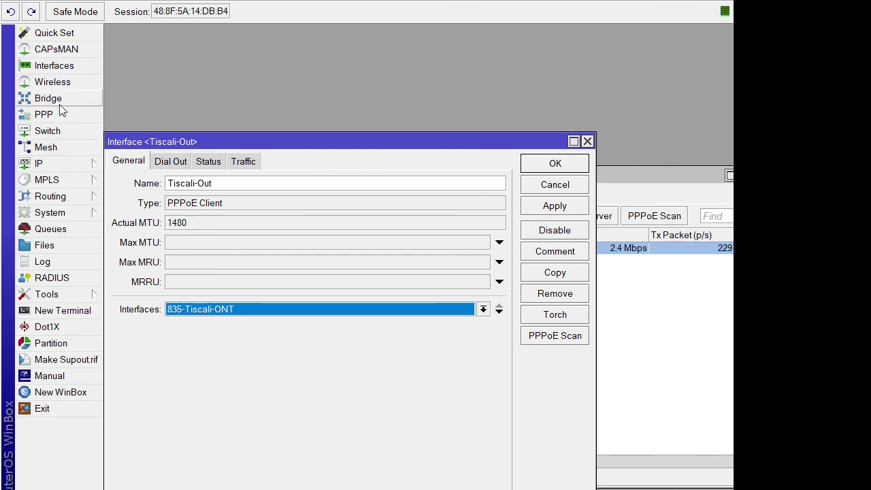
# - Show the VLAN interface list above the Tiscali-Out settings to compare the VLAN with the client's assigned interface
pyautogui.click(56, 67)
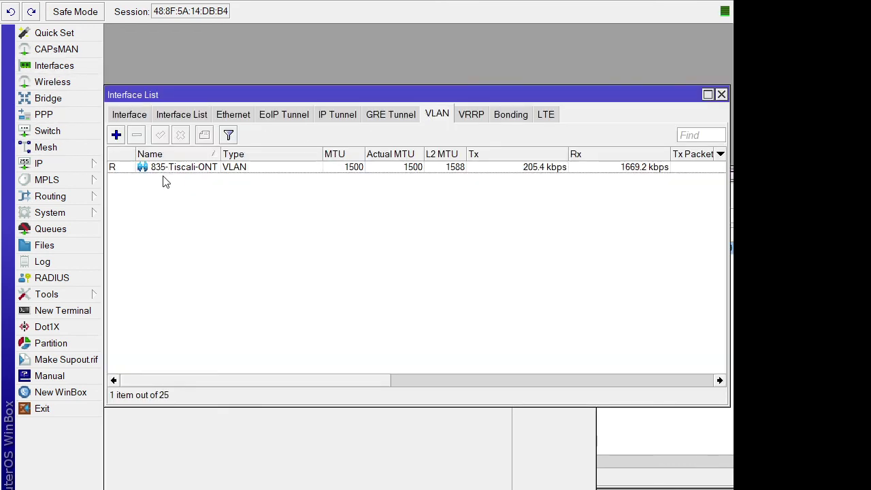
pyautogui.moveTo(238, 99); pyautogui.dragTo(332, 38)
pyautogui.moveTo(301, 345); pyautogui.dragTo(305, 272)
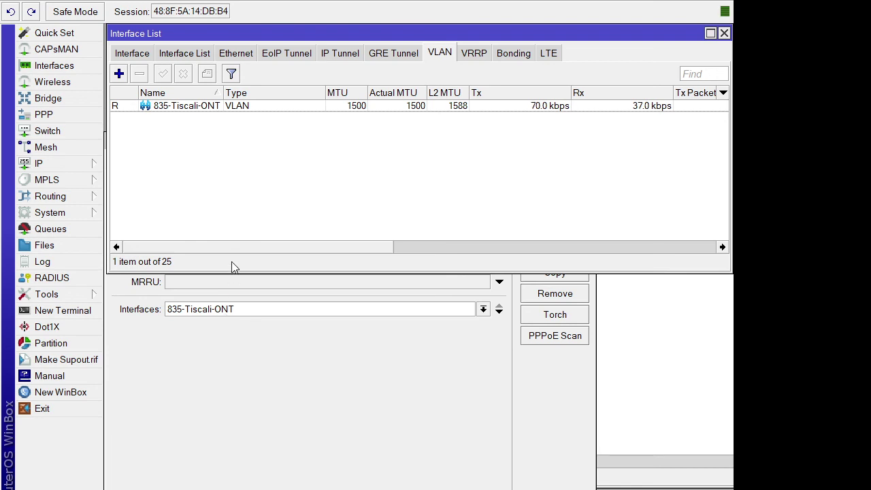
pyautogui.click(238, 333)
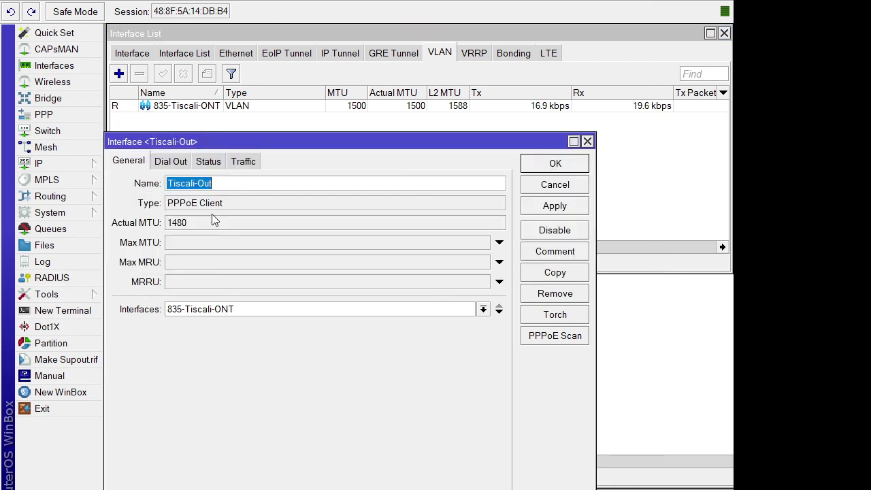
# - Examine the Tiscali-Out client's dial-out user, password and profile fields, and accept its settings
pyautogui.click(166, 163)
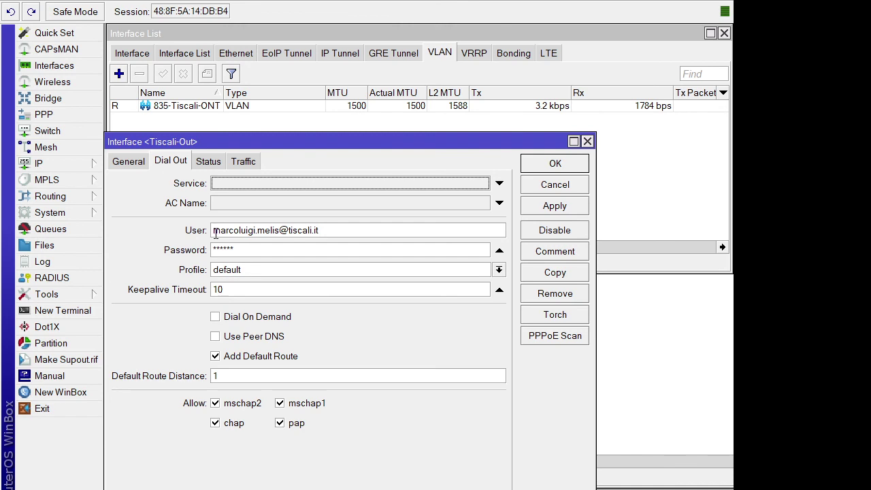
pyautogui.moveTo(215, 232); pyautogui.dragTo(342, 233)
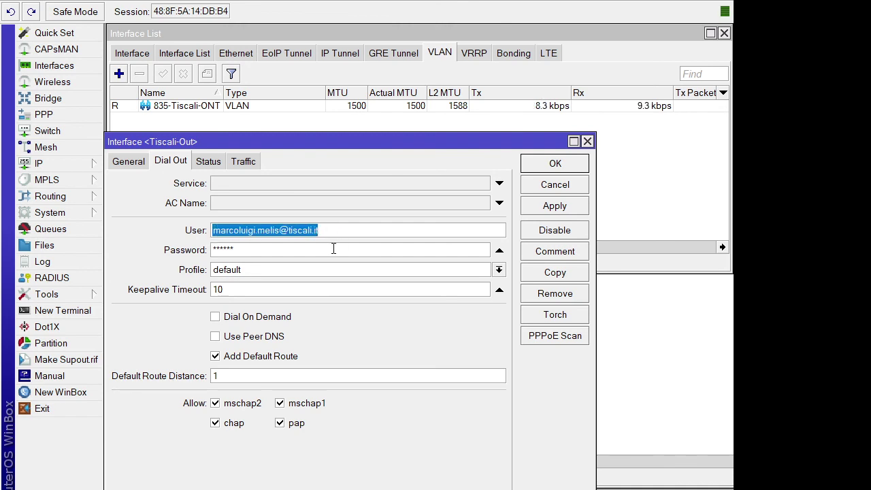
pyautogui.click(308, 277)
pyautogui.click(307, 277)
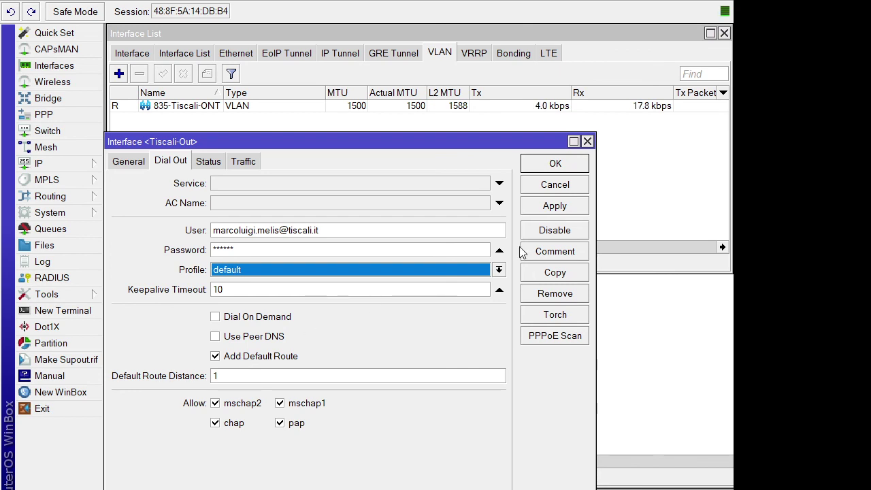
pyautogui.click(552, 212)
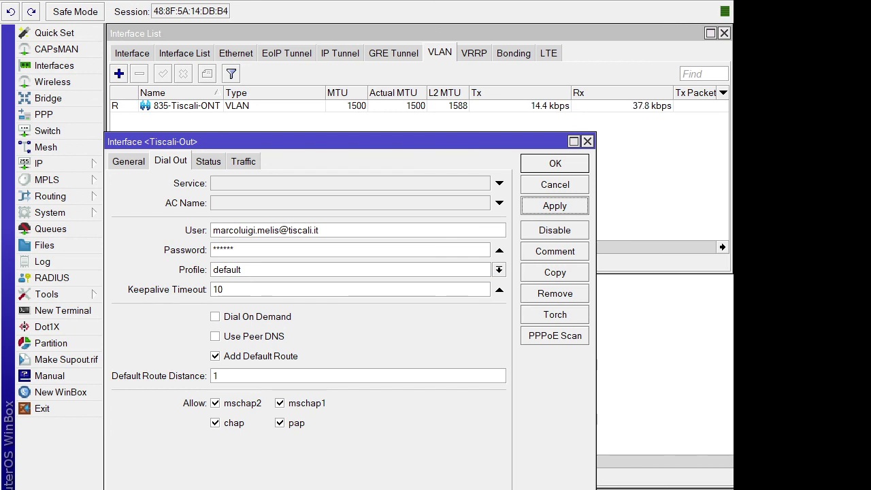
pyautogui.click(555, 164)
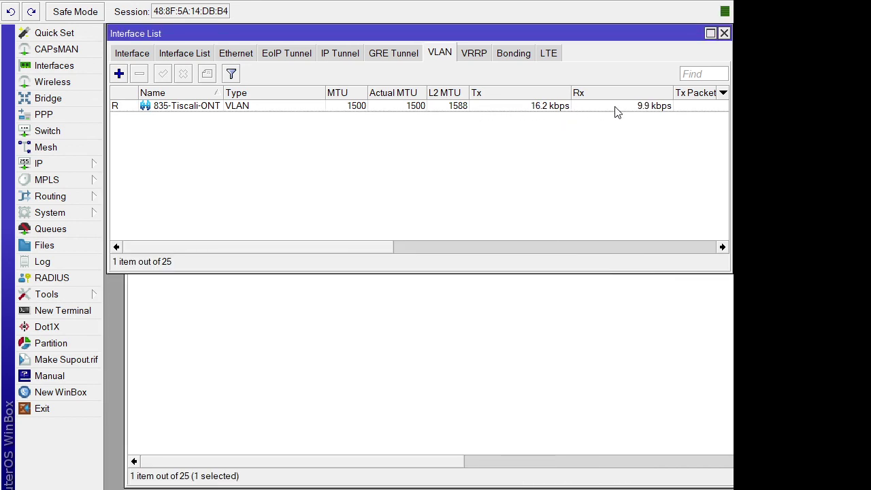